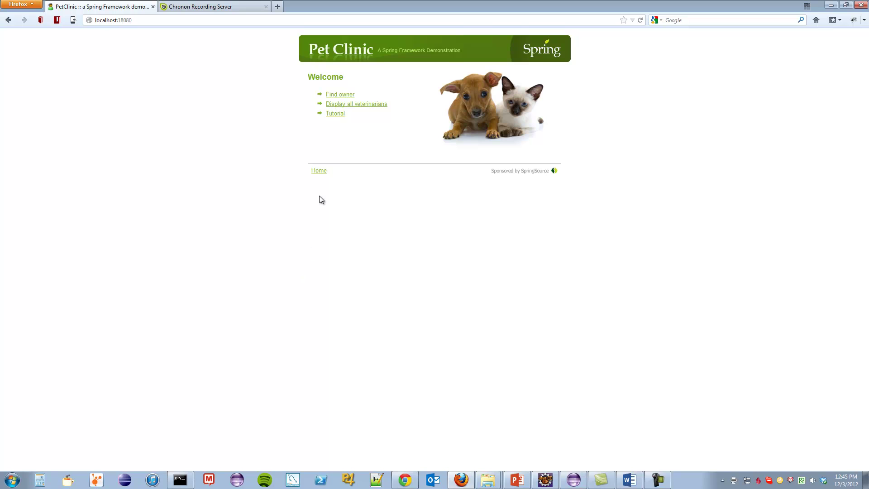
List all owners in the Pet Clinic application without a last-name filter, and return to its home page.
left_click(348, 95)
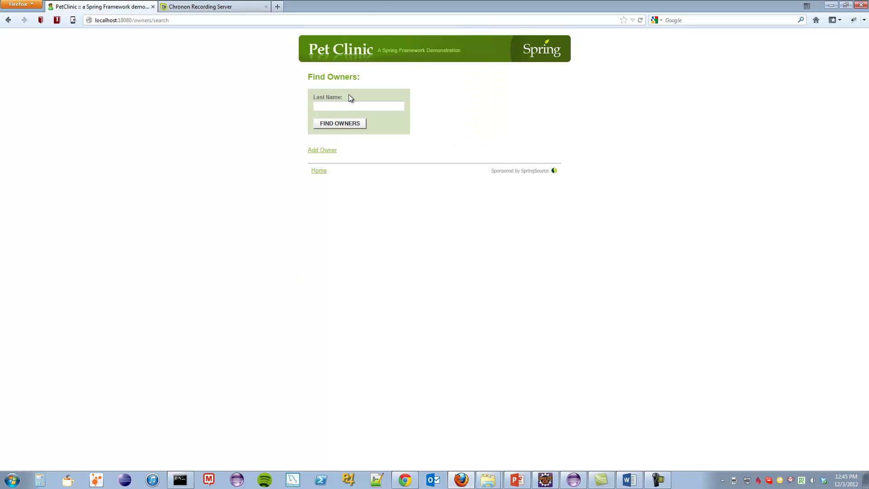
left_click(344, 120)
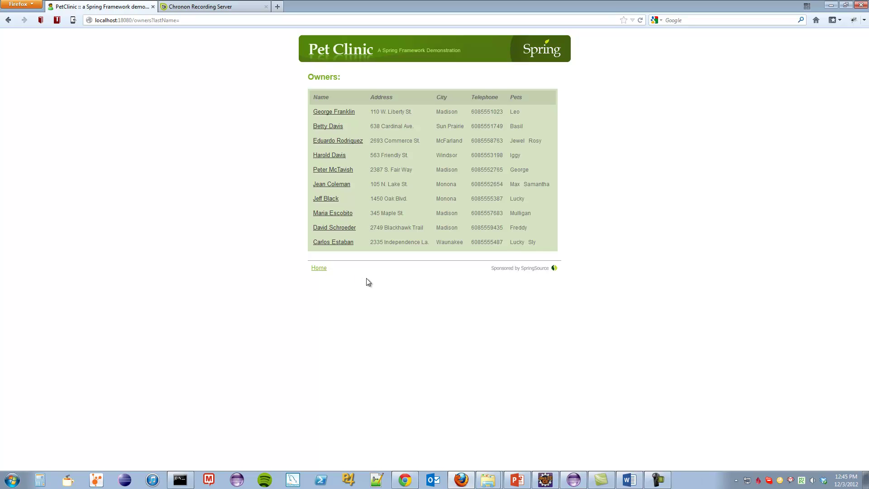
left_click(322, 269)
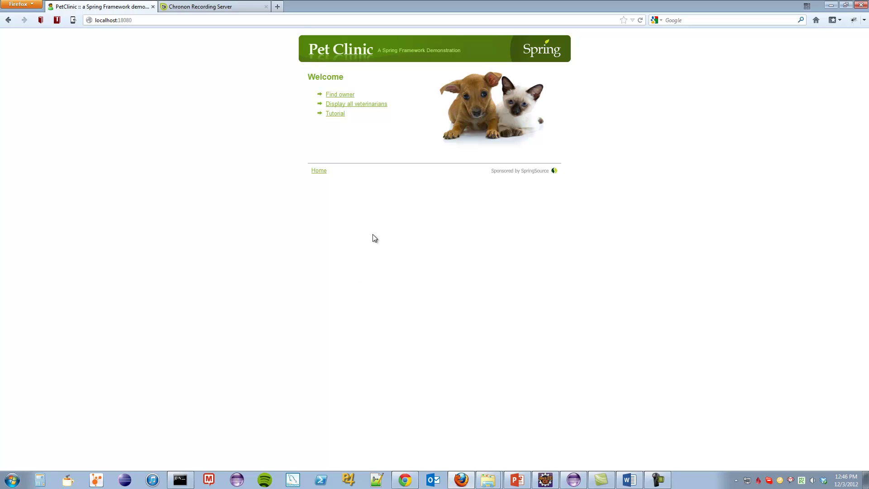
Switch to Eclipse, add the method-entry log statement "pet added ${petName}" to PetProcessor.addPet in Remote Dashboards, and upload it to the server.
left_click(202, 5)
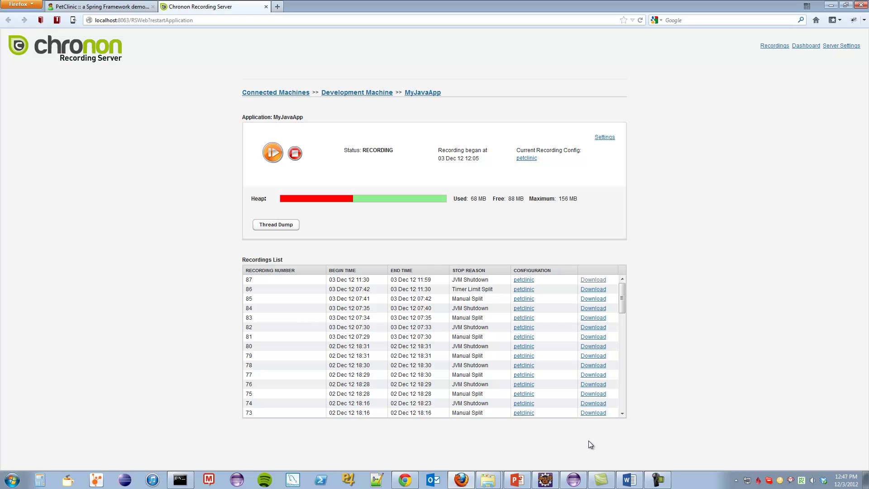
left_click(574, 481)
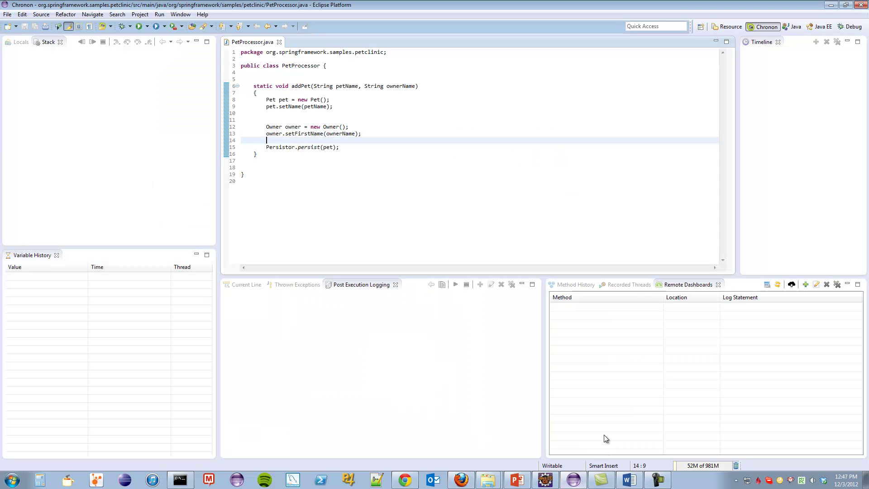
left_click(421, 134)
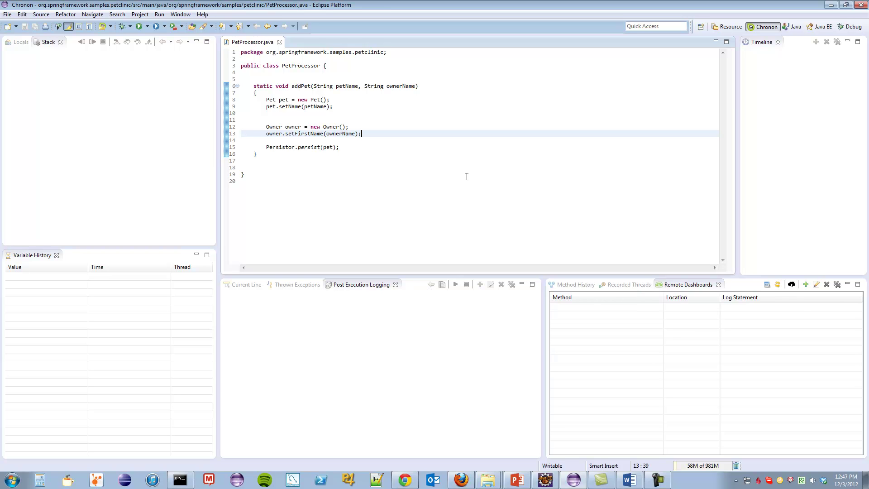
left_click(805, 285)
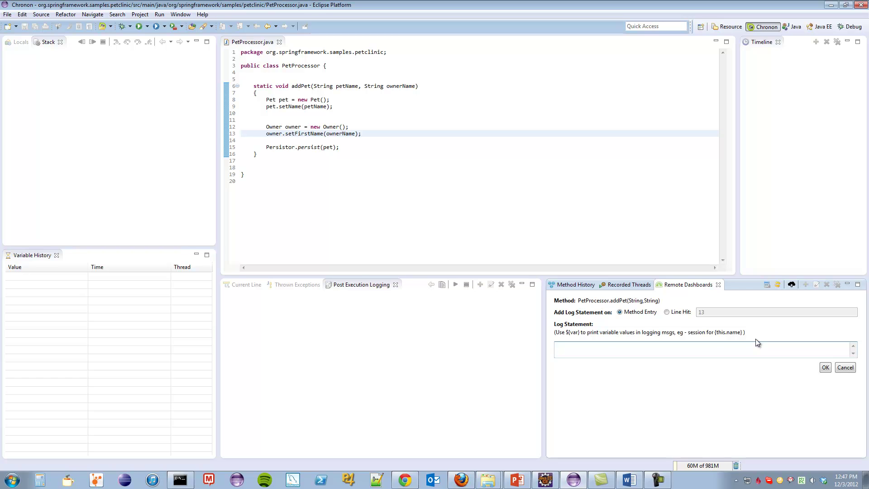
type("pet added ${petName}")
left_click(826, 368)
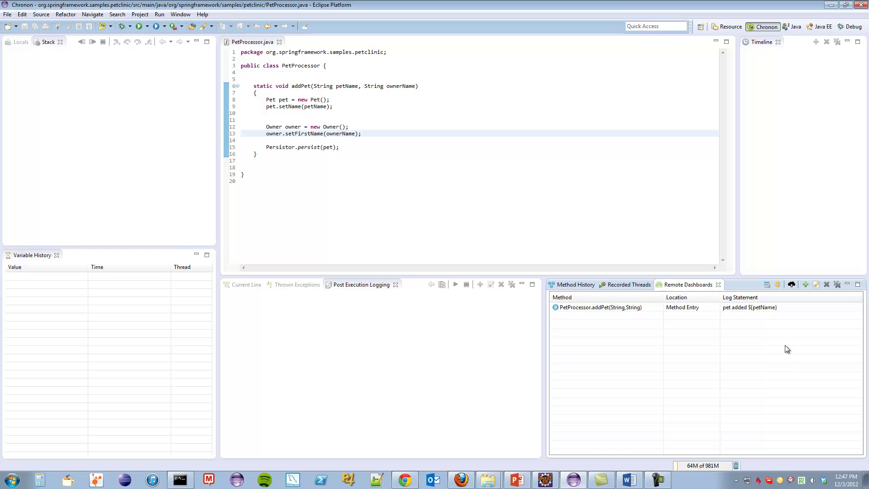
left_click(792, 286)
In the Chronon Recording Server in Firefox, configure the myBoard dashboard with start time 11/27/12 12:47 PM and MyJavaApp as the queried app.
left_click(467, 476)
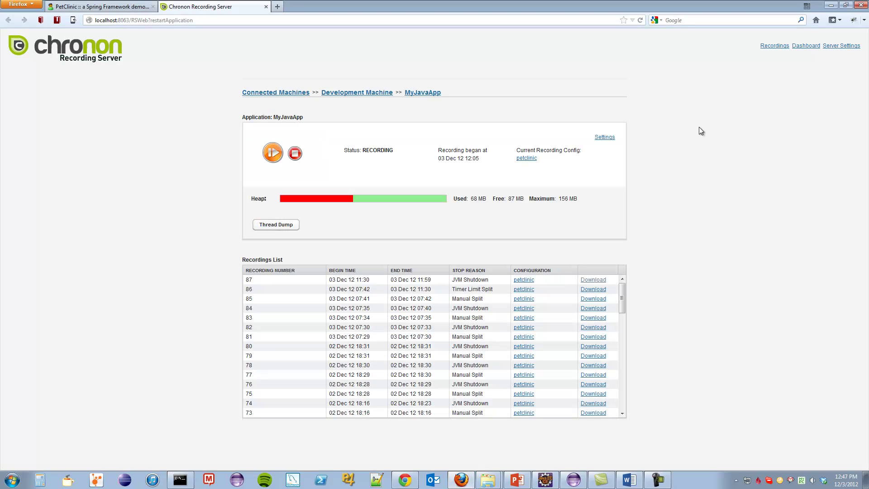
left_click(802, 46)
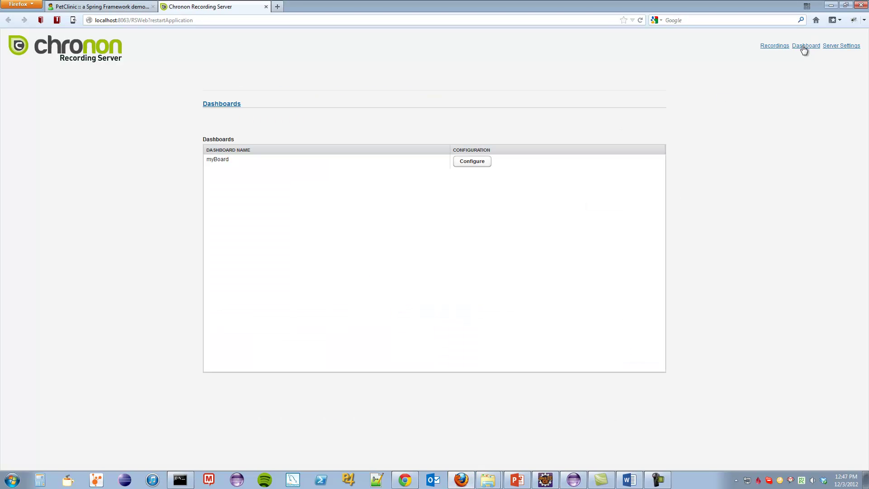
left_click(484, 162)
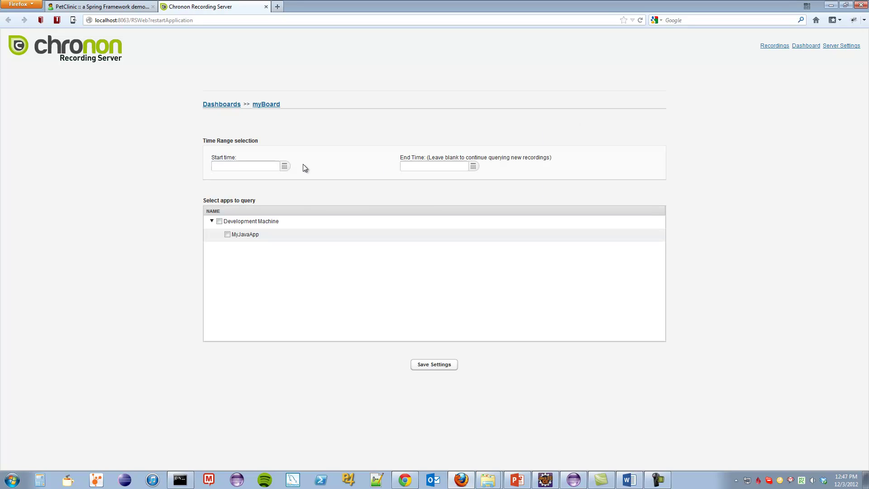
left_click(285, 167)
left_click(299, 181)
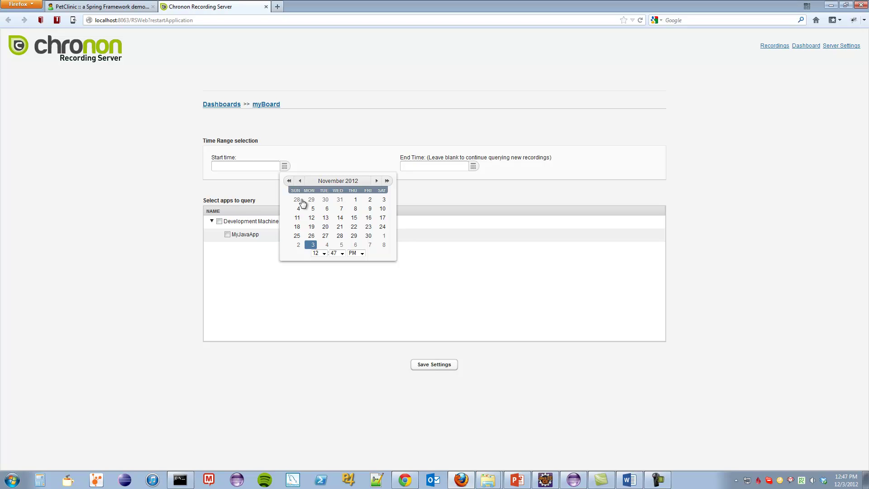
left_click(325, 236)
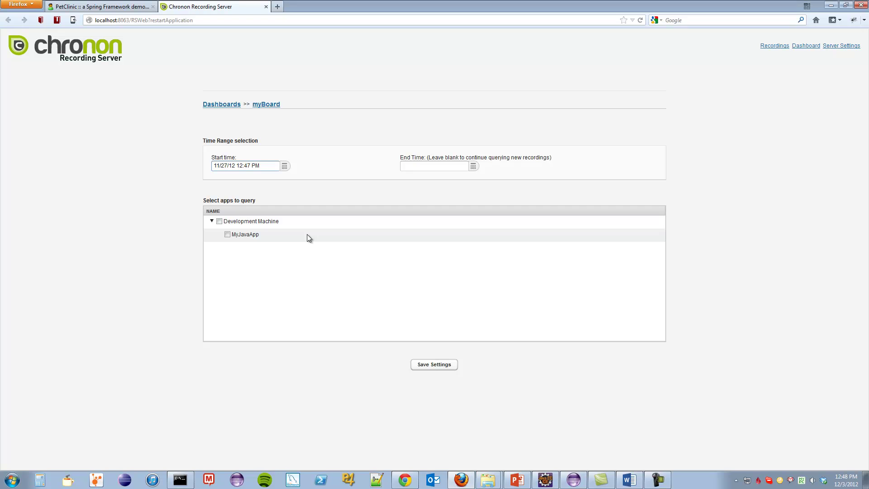
left_click(228, 234)
Review myBoard's log results, and examine its graph while narrowing and widening the displayed date range.
left_click(266, 105)
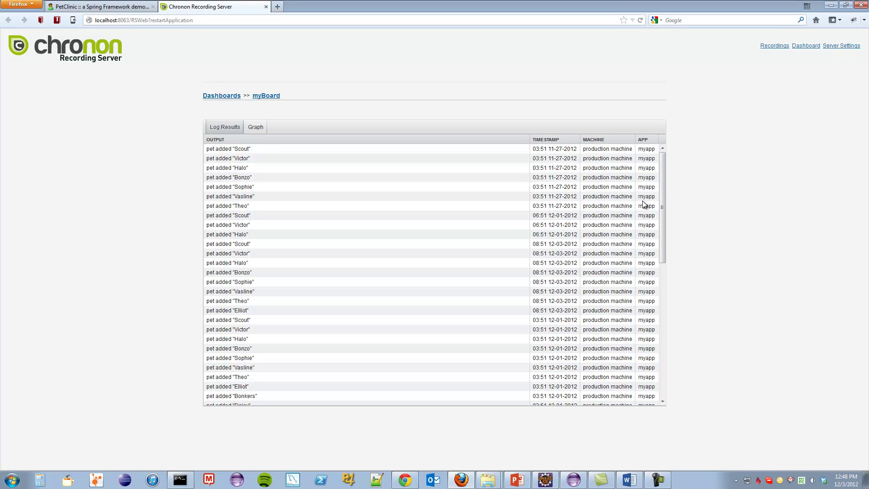
left_click_drag(661, 229, 652, 207)
left_click(256, 129)
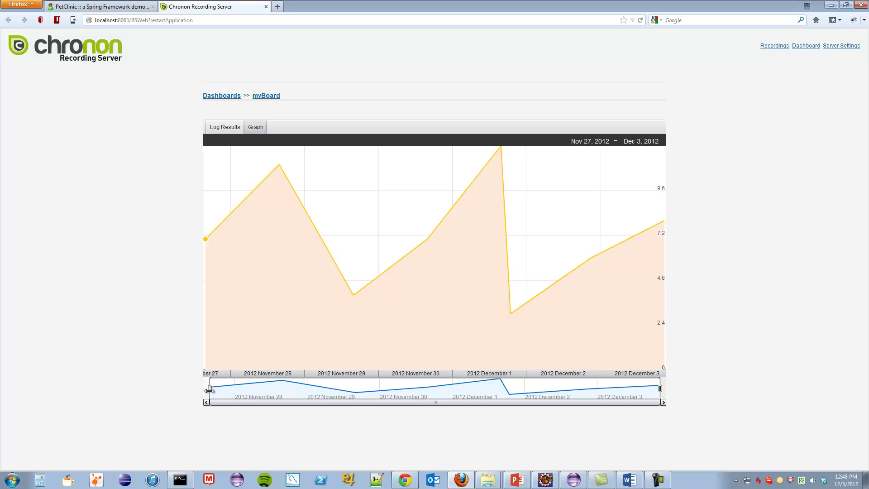
left_click_drag(209, 389, 659, 389)
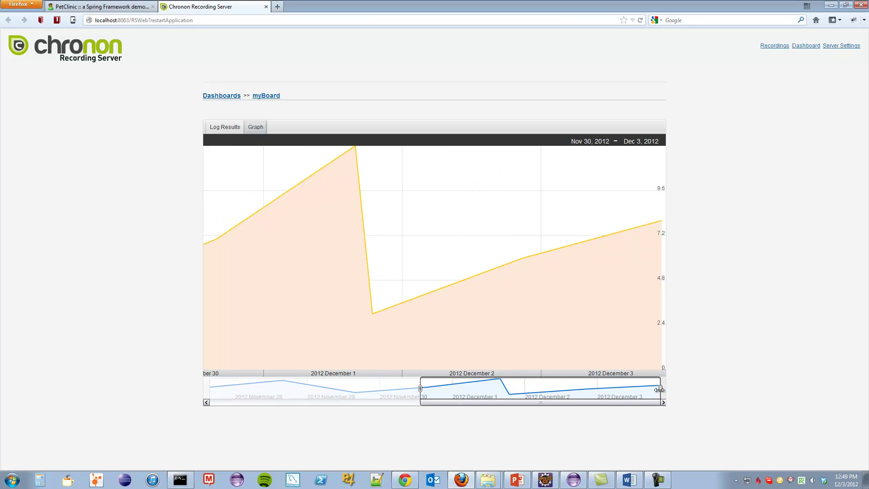
mouse_move(659, 390)
left_mouse_down()
mouse_move(532, 387)
mouse_move(661, 388)
left_mouse_up()
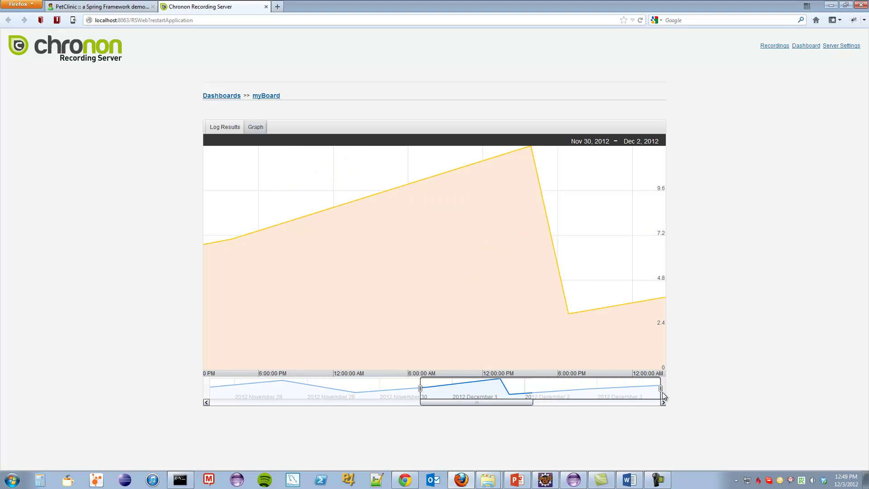
left_click_drag(419, 388, 196, 385)
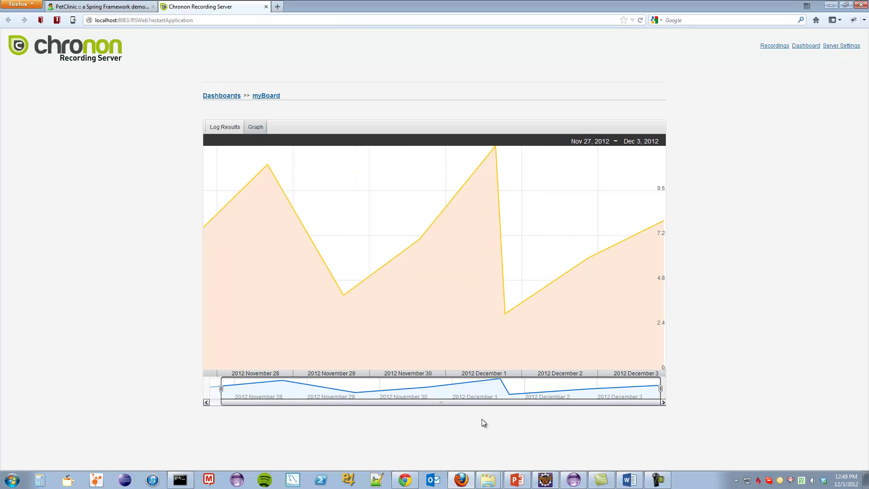
Switch to Eclipse, extend the addPet log statement to "pet added ${petName}, owner is ${ownerName}", and upload it to the server.
left_click(573, 484)
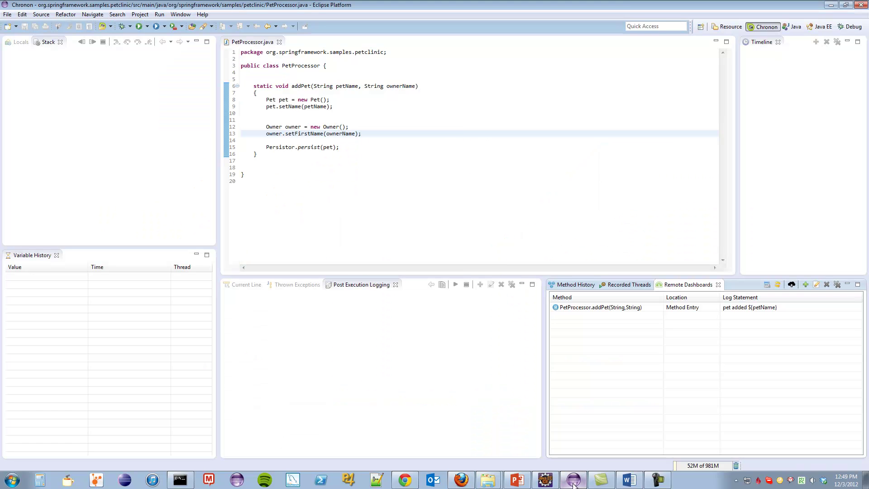
left_click(779, 312)
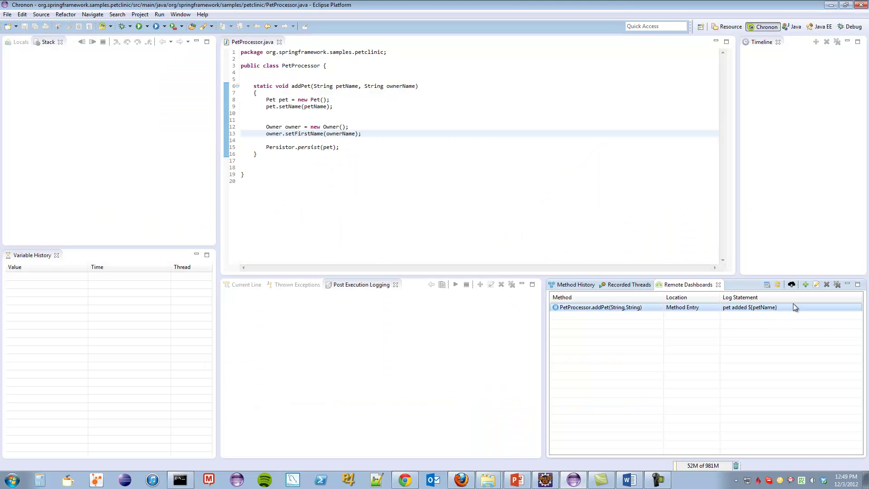
left_click(815, 288)
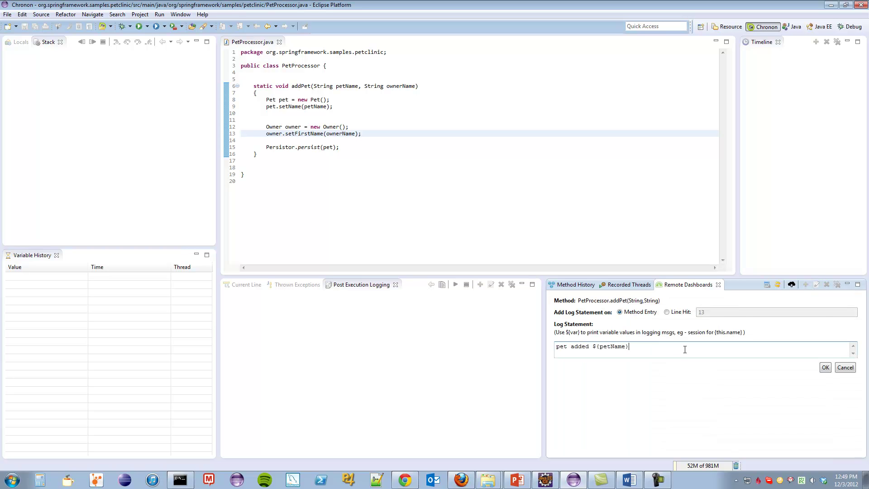
type("owner is ${ownerName}")
left_click(825, 365)
left_click(792, 285)
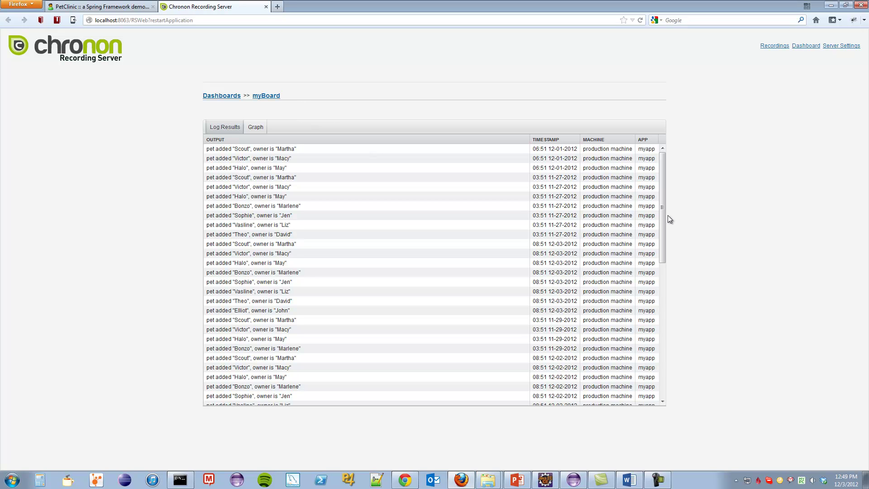
Review the updated log results and graph of myBoard in the Chronon Recording Server, and return to the dashboards list.
left_click_drag(664, 229, 657, 365)
left_click_drag(656, 297, 665, 203)
left_click(255, 128)
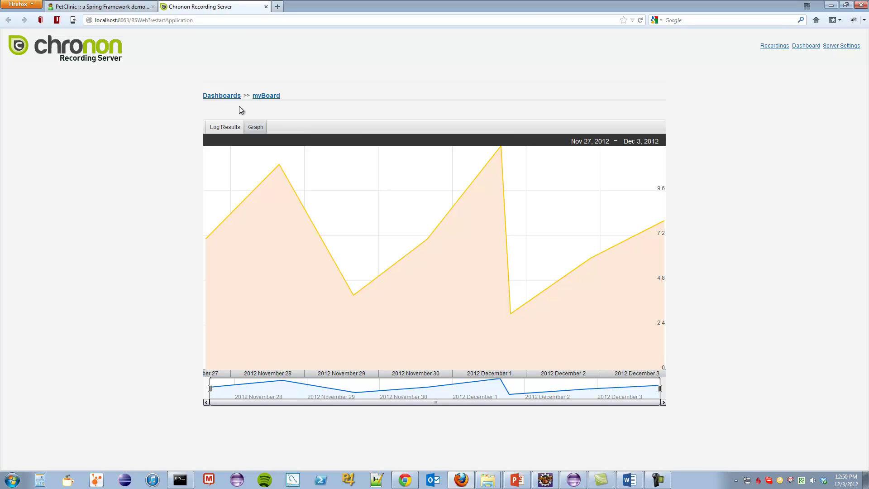
left_click(230, 96)
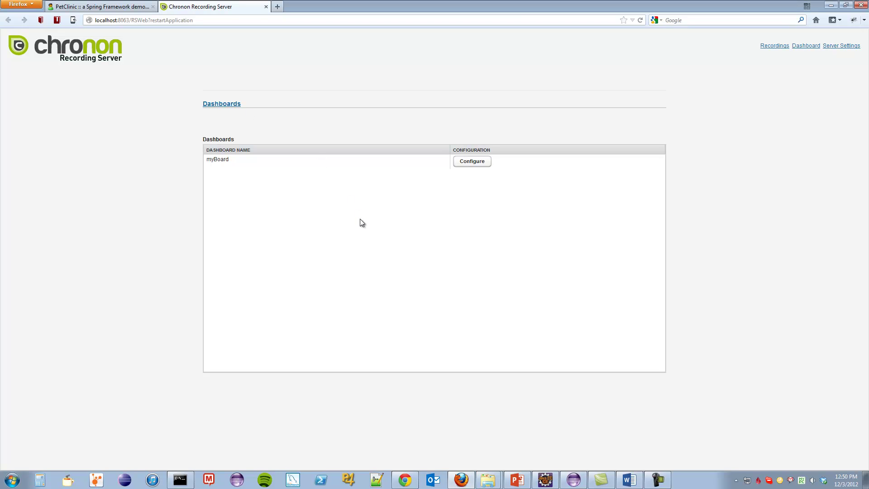